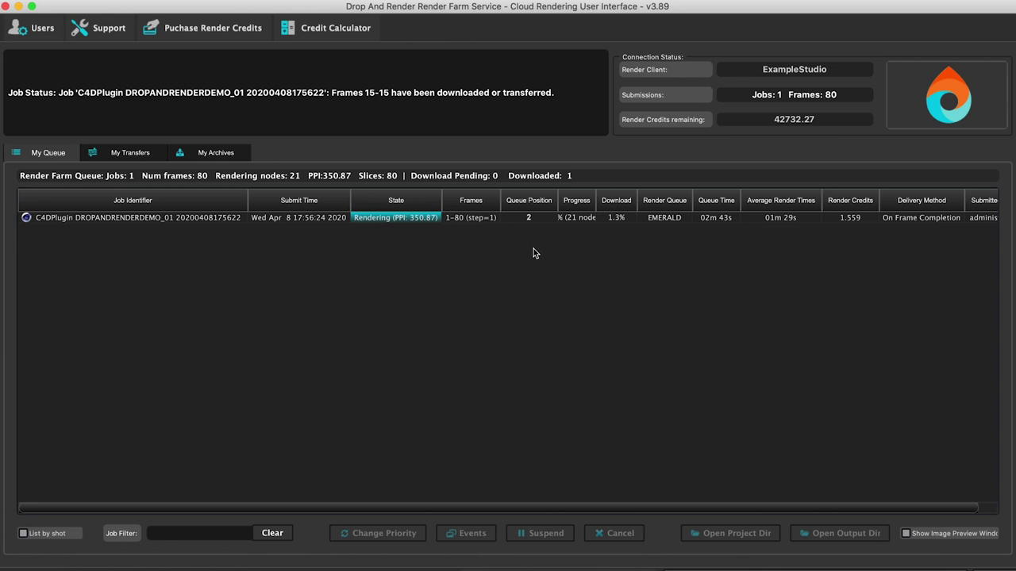
Open the rendering C4DPlugin demo job's details and scroll through its slice list
double_click(534, 217)
scroll(905, 288, down, 3)
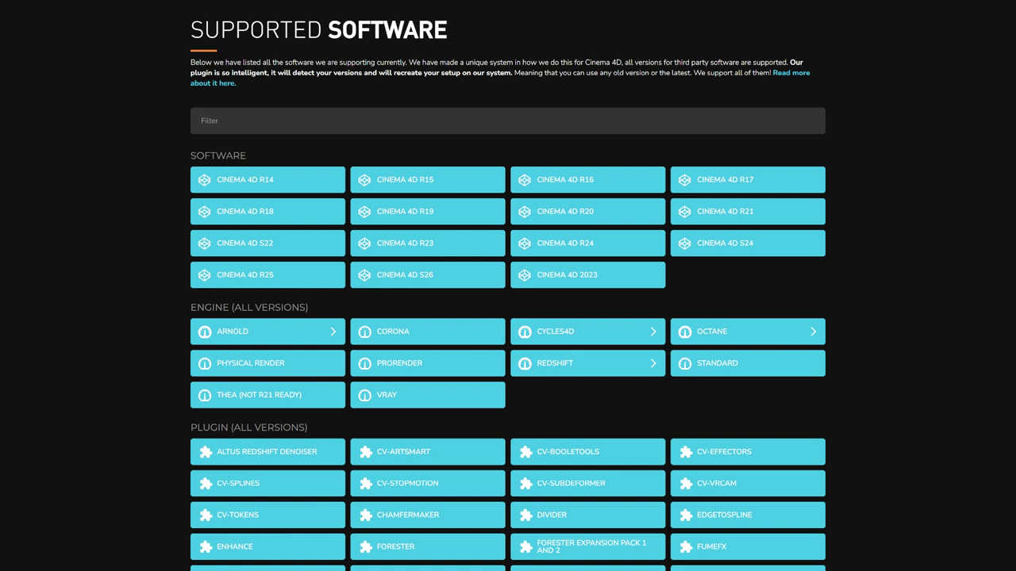
Scroll the Supported Software page down to the render engine and plugin sections
scroll(508, 291, down, 5)
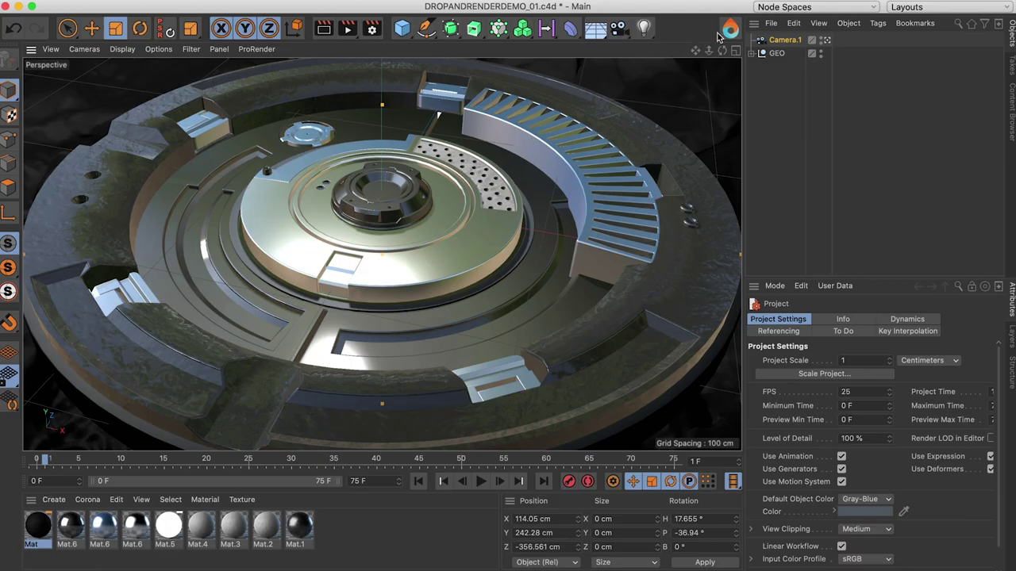
Run the Drop & Render scene check, which flags an undefined output location
click(732, 32)
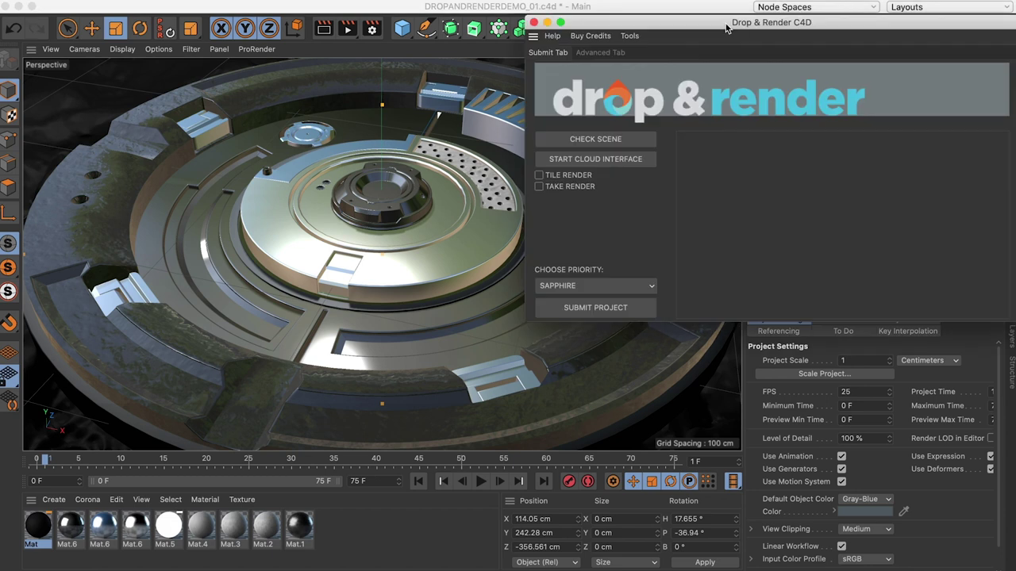
click(309, 269)
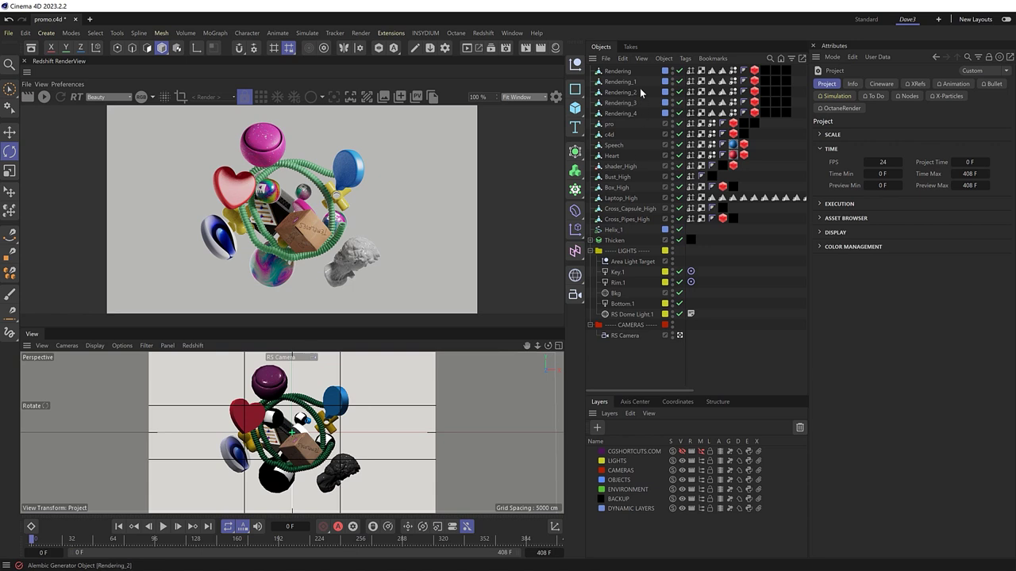
Bake Laptop_High into an Alembic generator with Bake as Alembic + Delete, then bring up Render Settings
right_click(623, 197)
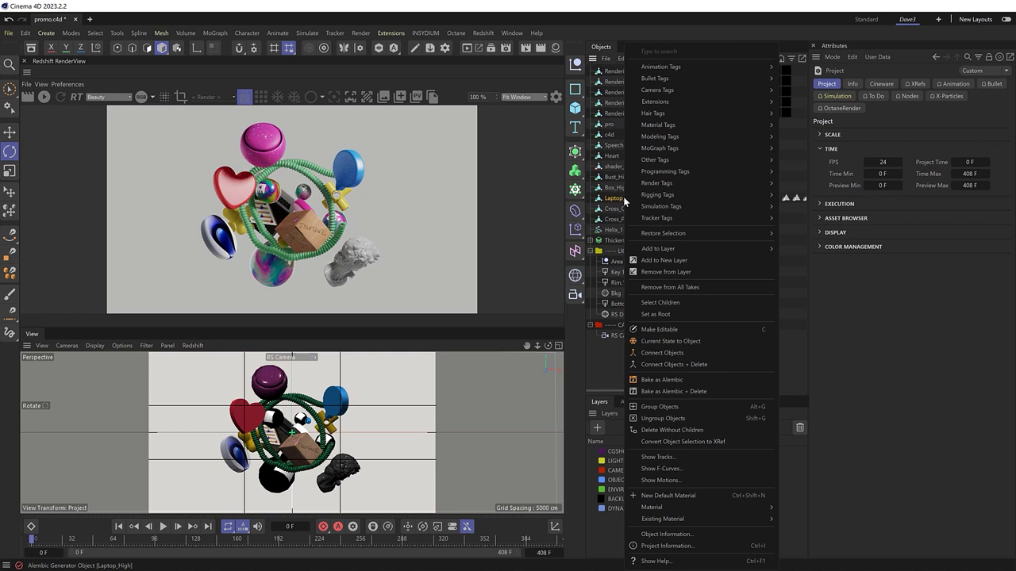
click(677, 392)
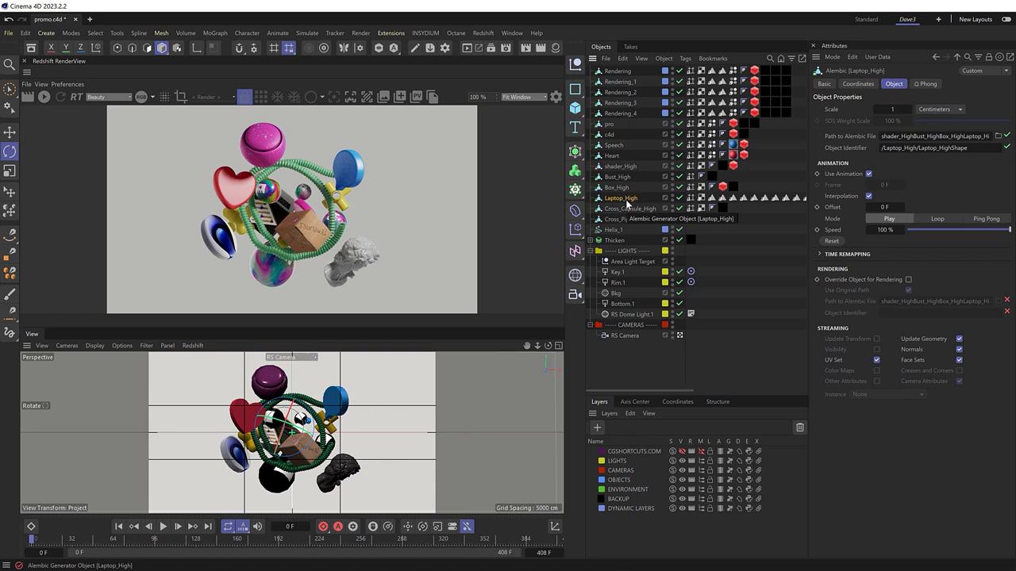
click(502, 49)
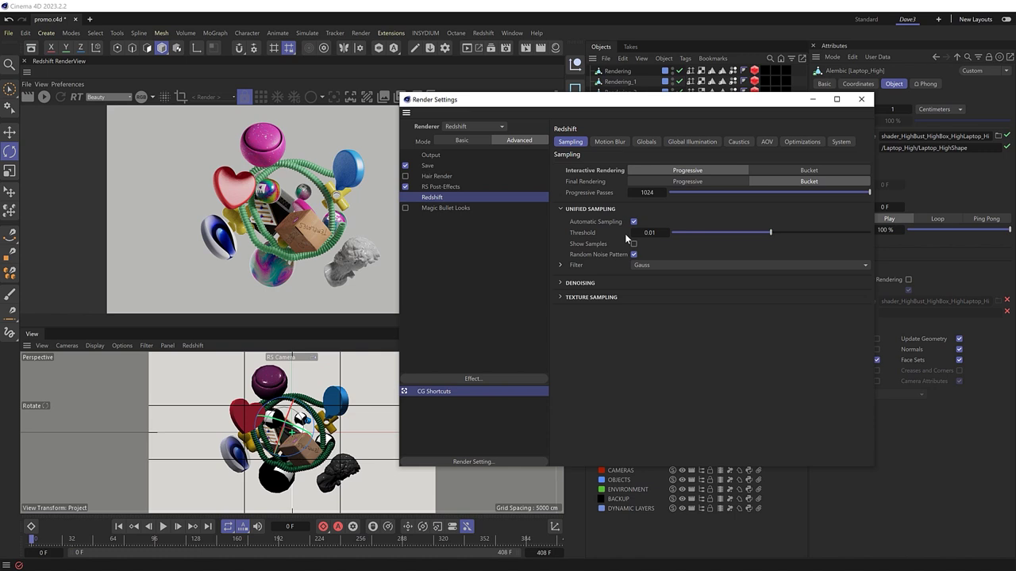
Switch the Redshift render settings from Sampling through Globals to the AOV page
click(645, 142)
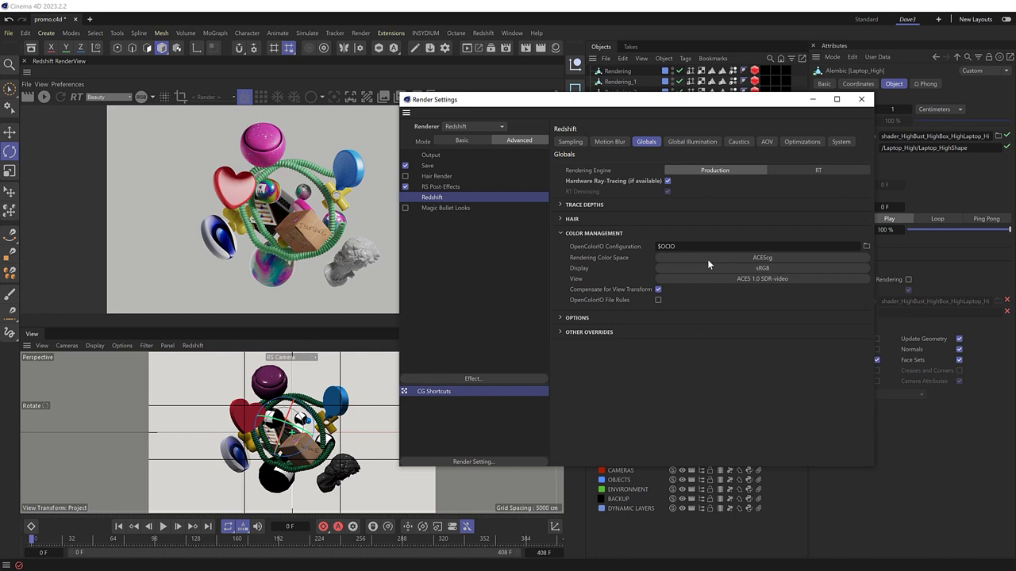
click(767, 143)
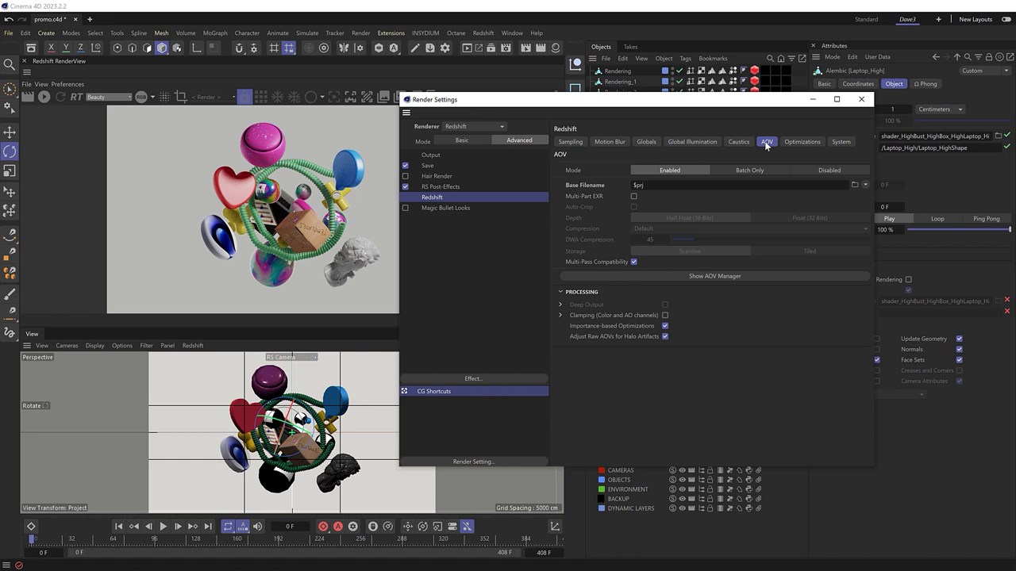
In the AOV Manager, enable Multi-Pass output for the Crypto Material AOV at 32 bits
click(690, 277)
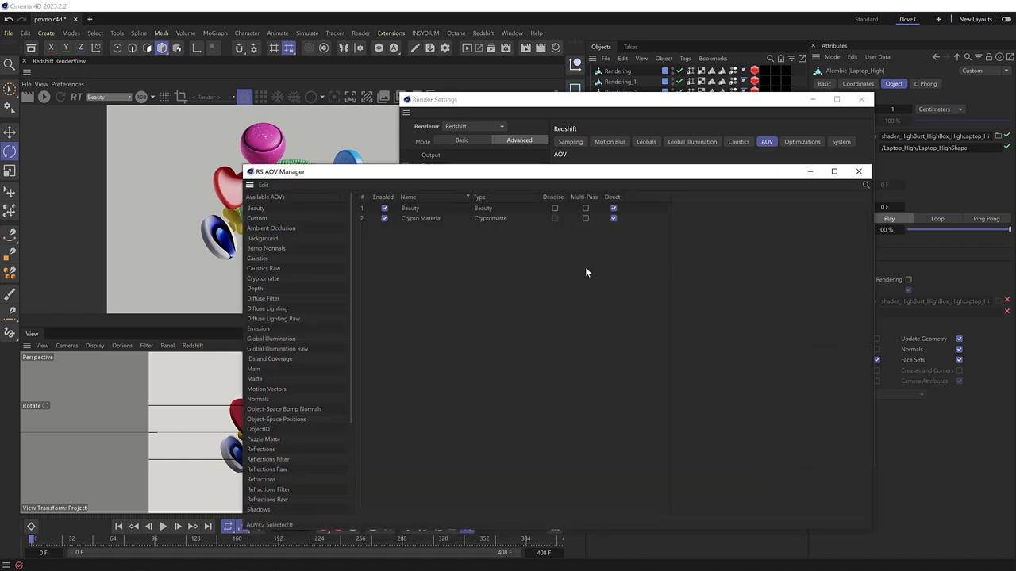
click(409, 210)
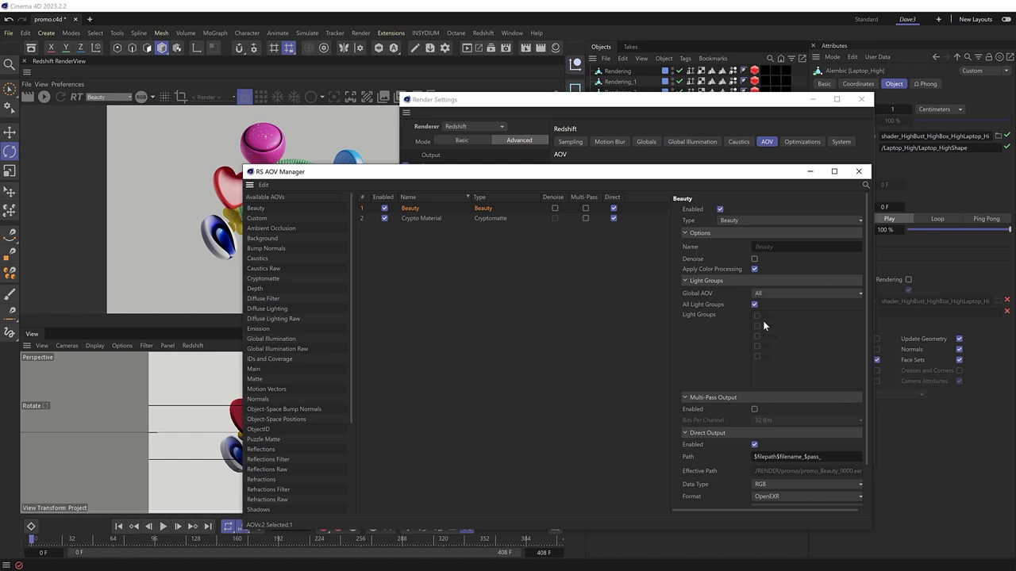
click(435, 220)
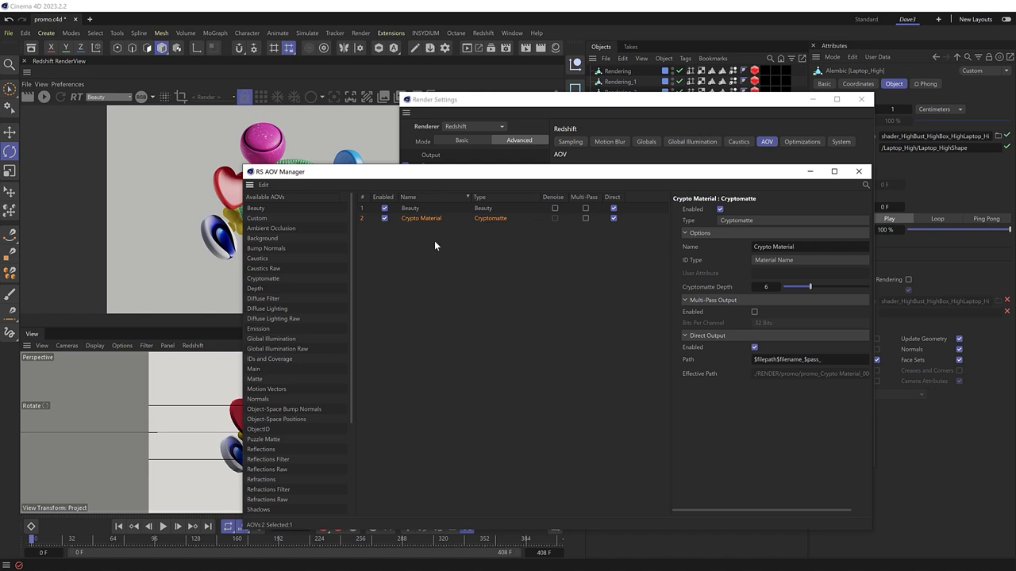
click(586, 218)
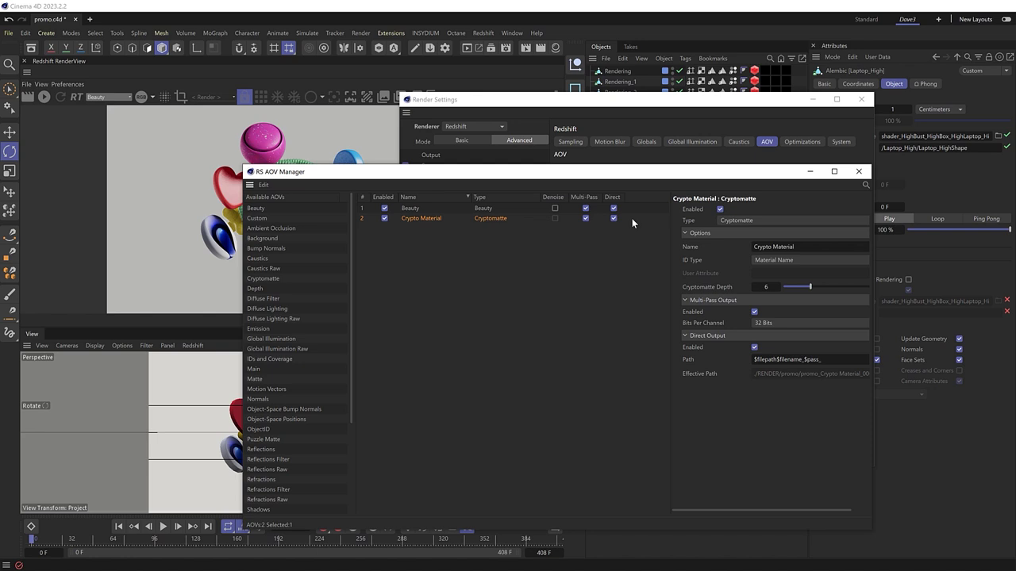
click(859, 171)
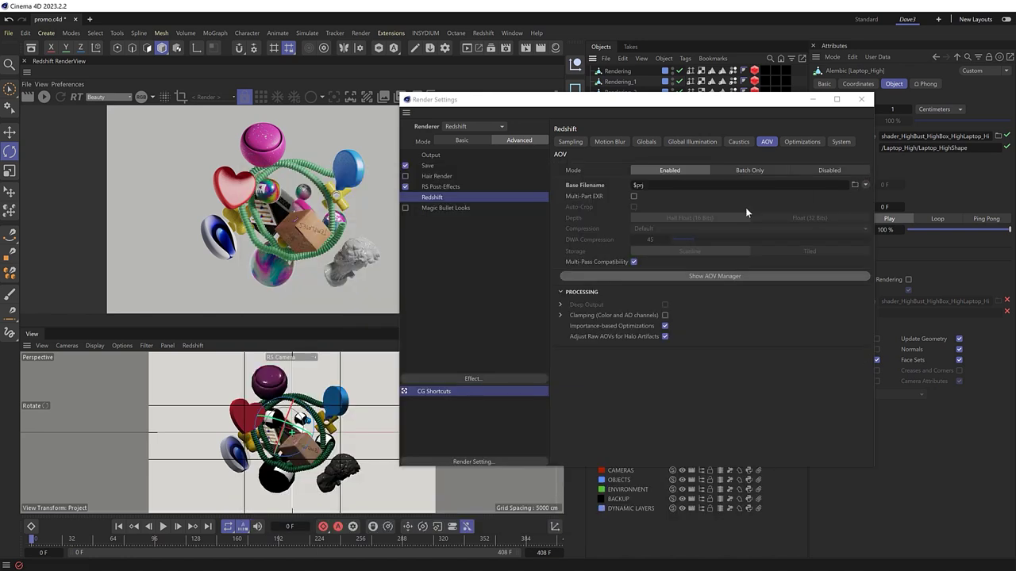
Set the multi-pass save path to RENDER\promo and paste the same path into the regular image File
click(430, 166)
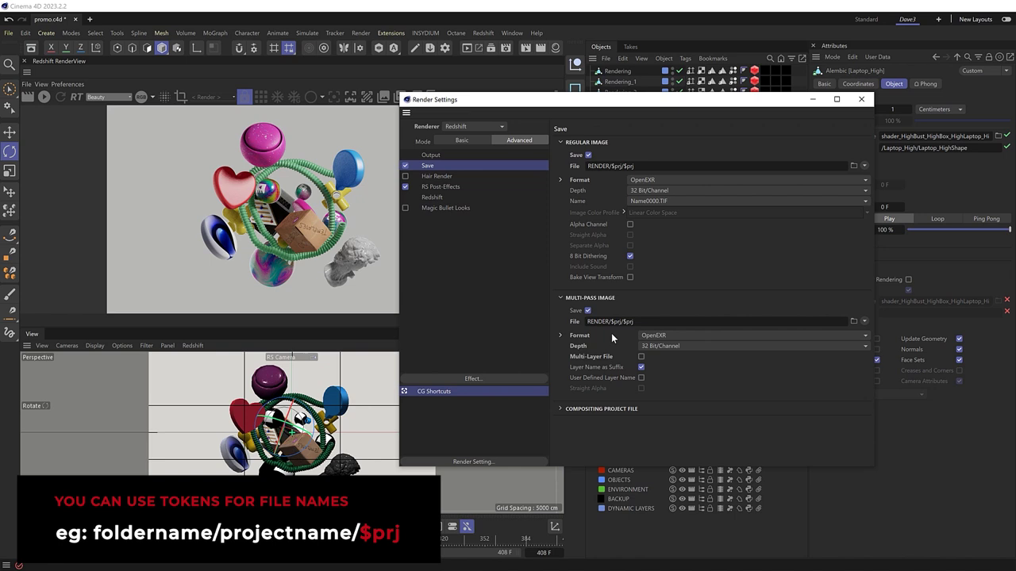
click(853, 321)
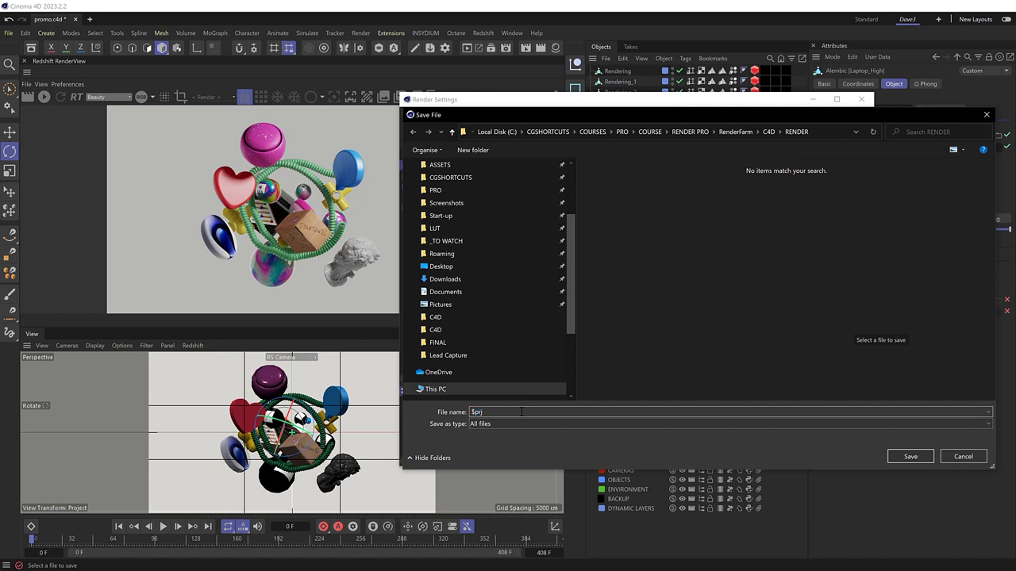
text(promo)
click(909, 457)
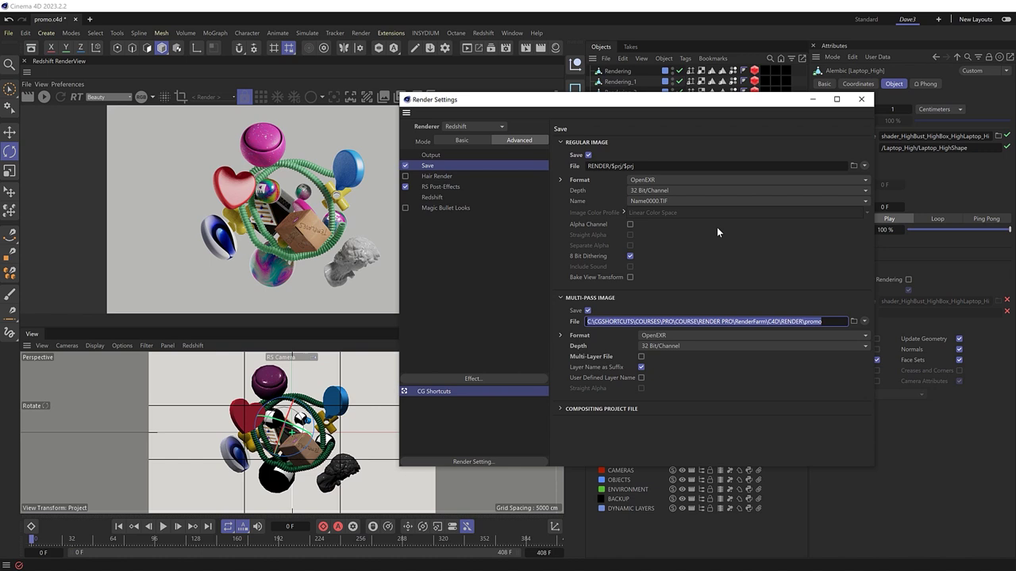
click(644, 166)
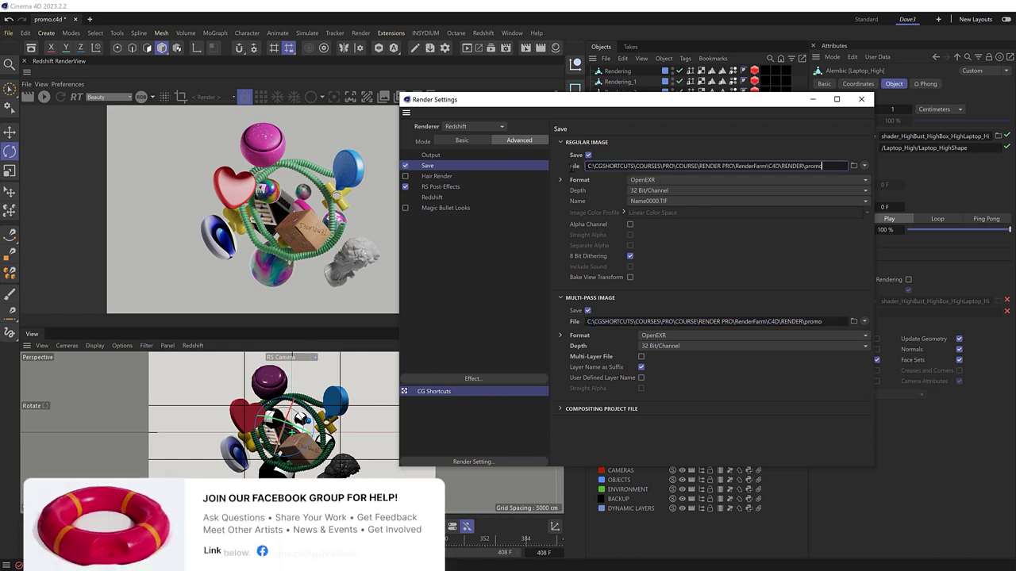
text(C:\CGSHORTCUTS\COURSES\PRO\COURSE\RENDER PRO\RenderFarm\C4D\RENDER\promo)
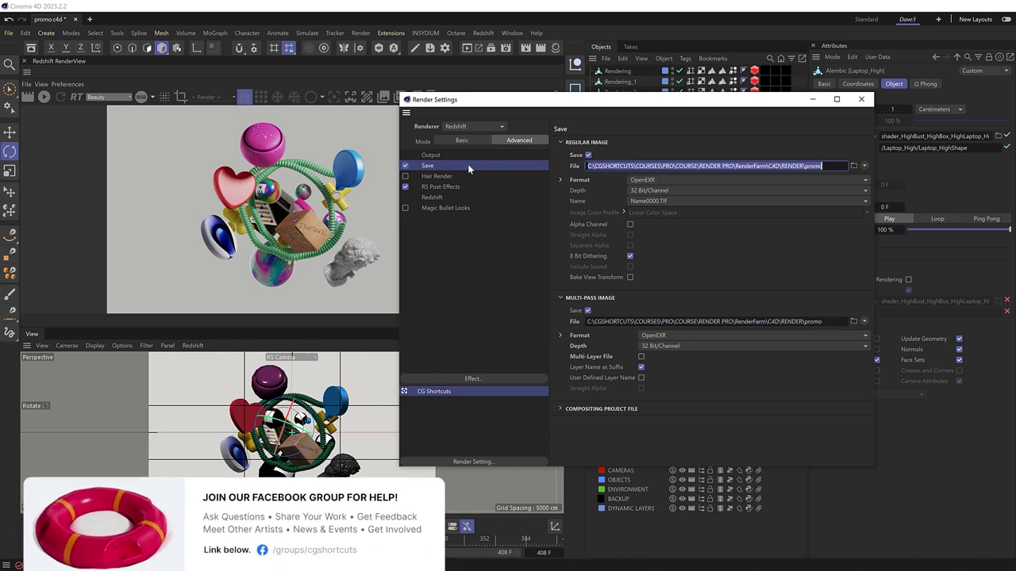
click(432, 156)
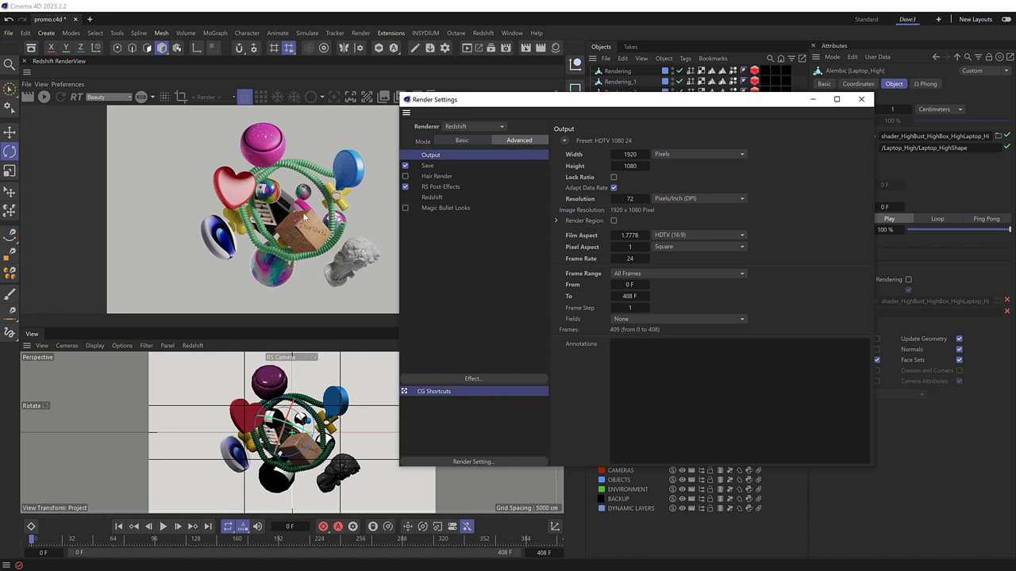
Set the render range to frames 0 to 3 and close Render Settings
click(629, 296)
text(3)
key(Return)
click(861, 99)
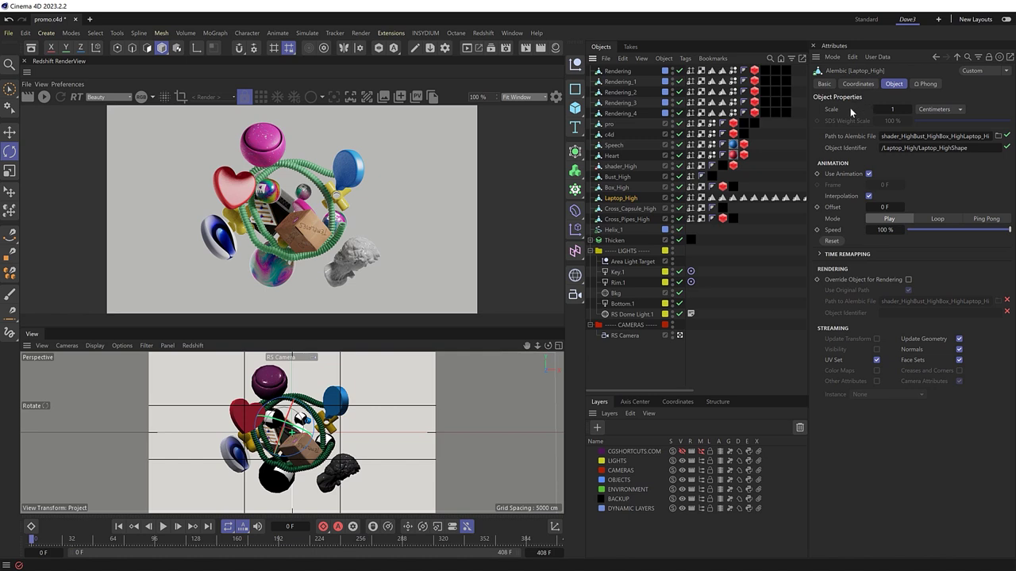
Reopen the Drop & Render plugin from Extensions, rerun the scene check, and open then close the cloud manager
click(392, 34)
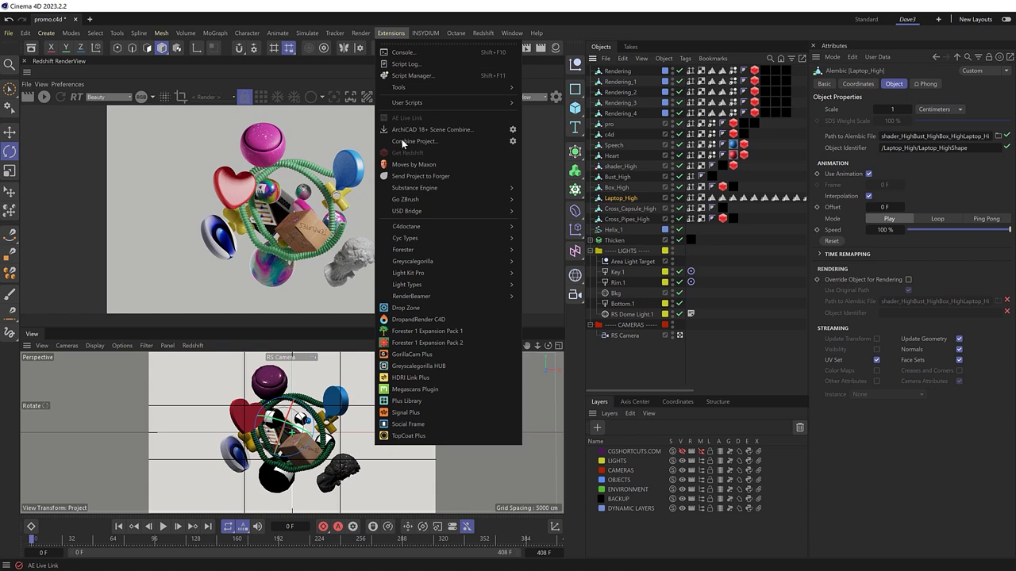
click(460, 318)
drag(445, 300, 573, 187)
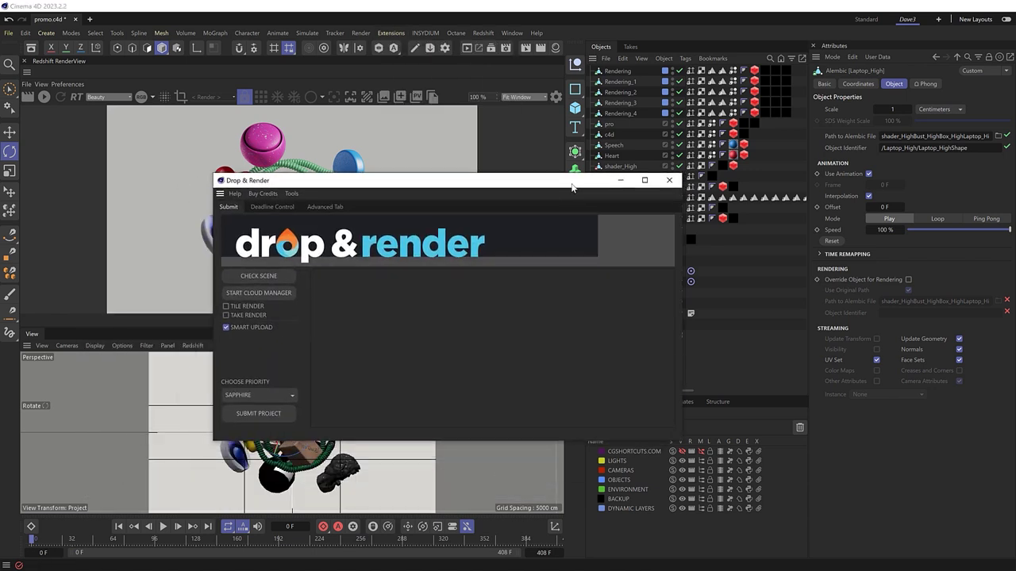
click(253, 279)
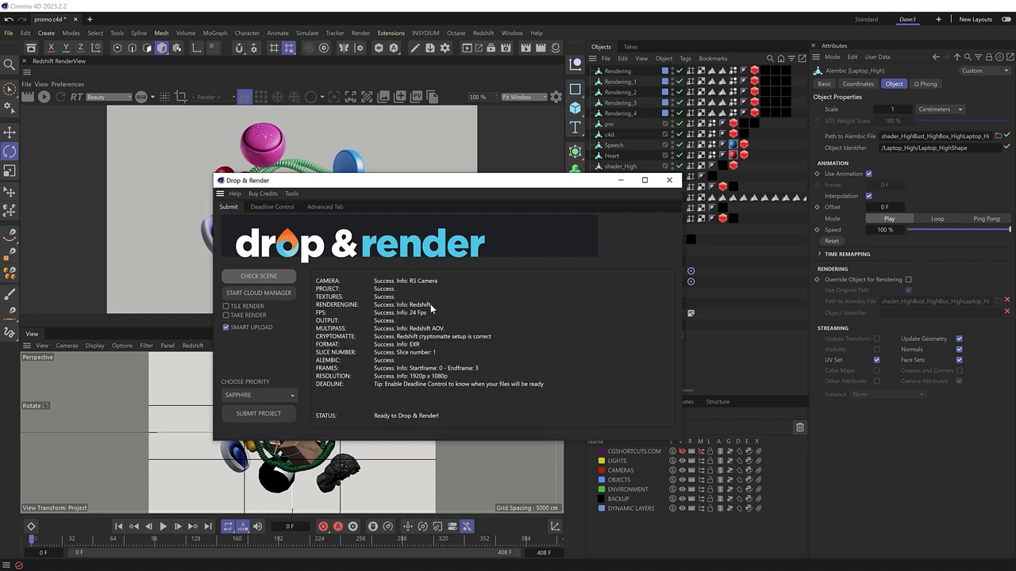
click(264, 297)
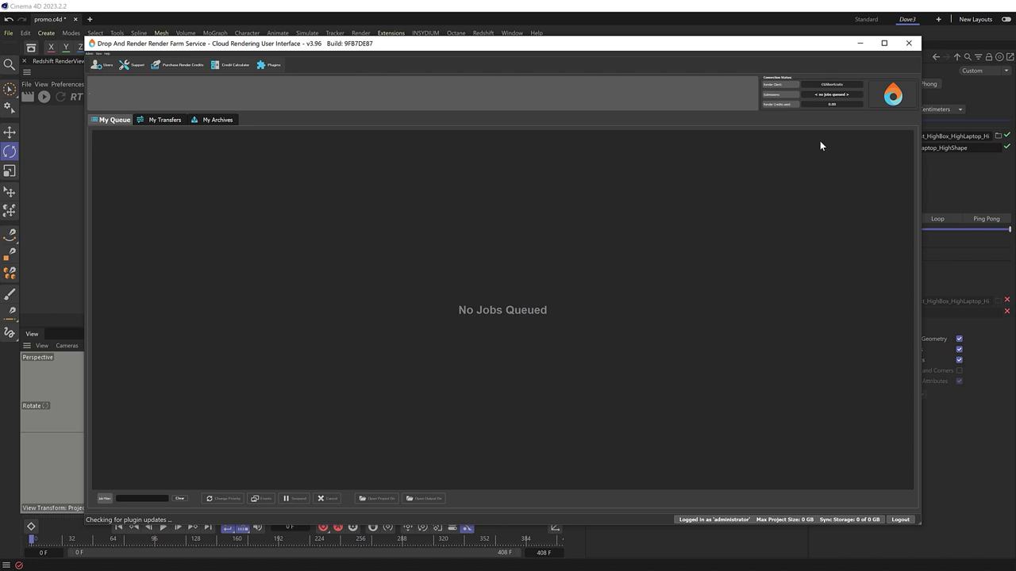
click(864, 46)
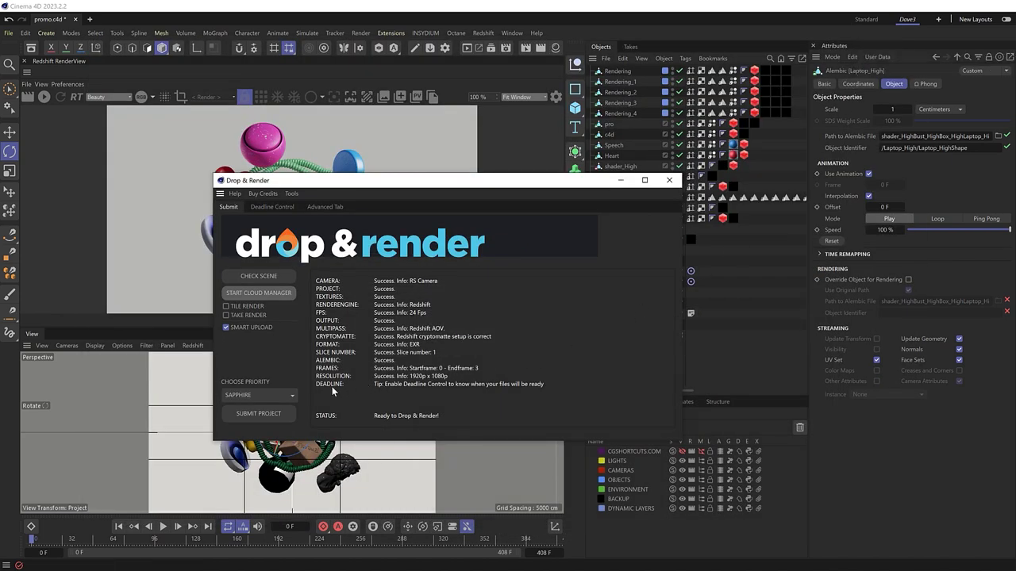
Submit the promo scene at Sapphire priority and confirm Upload & Render
click(276, 397)
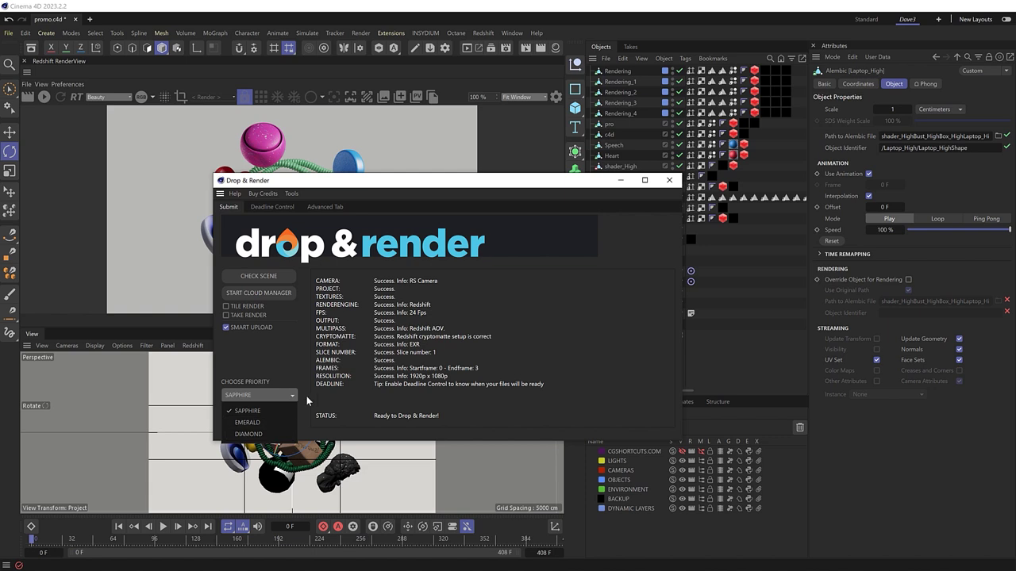
click(307, 401)
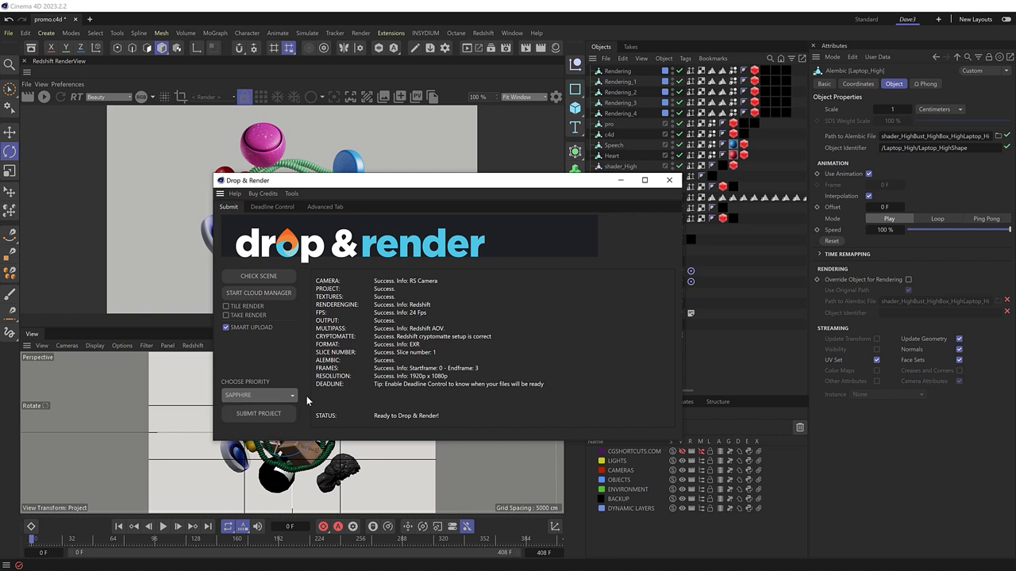
click(258, 418)
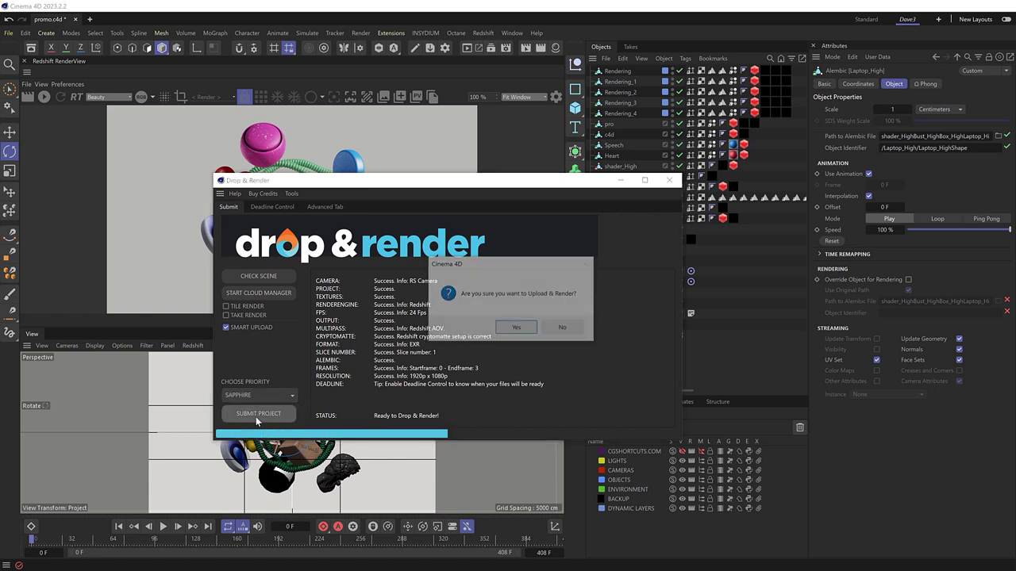
click(517, 328)
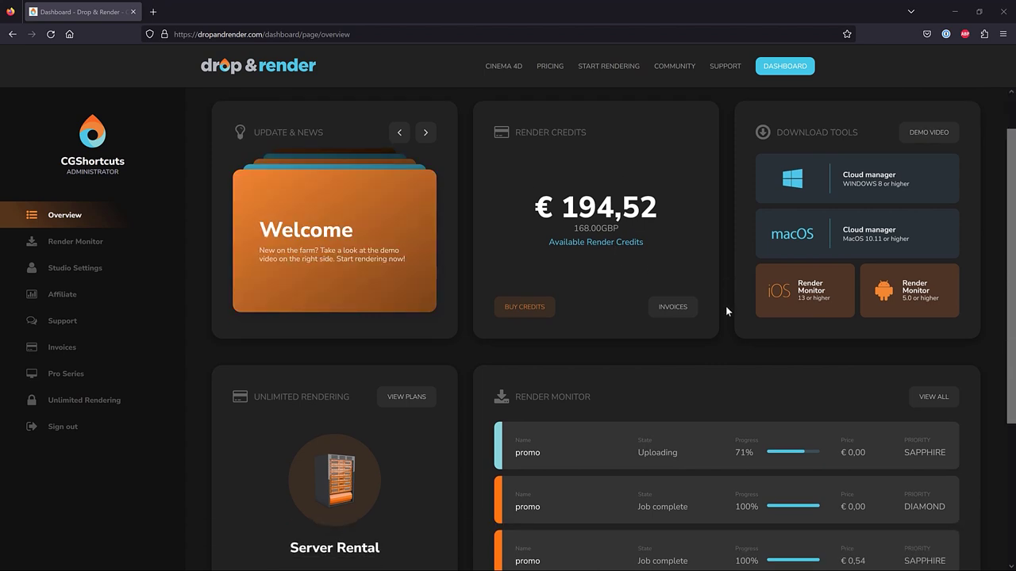
Go to the Render Monitor page to see the new promo job uploading at 97% with Sapphire priority
scroll(725, 306, down, 3)
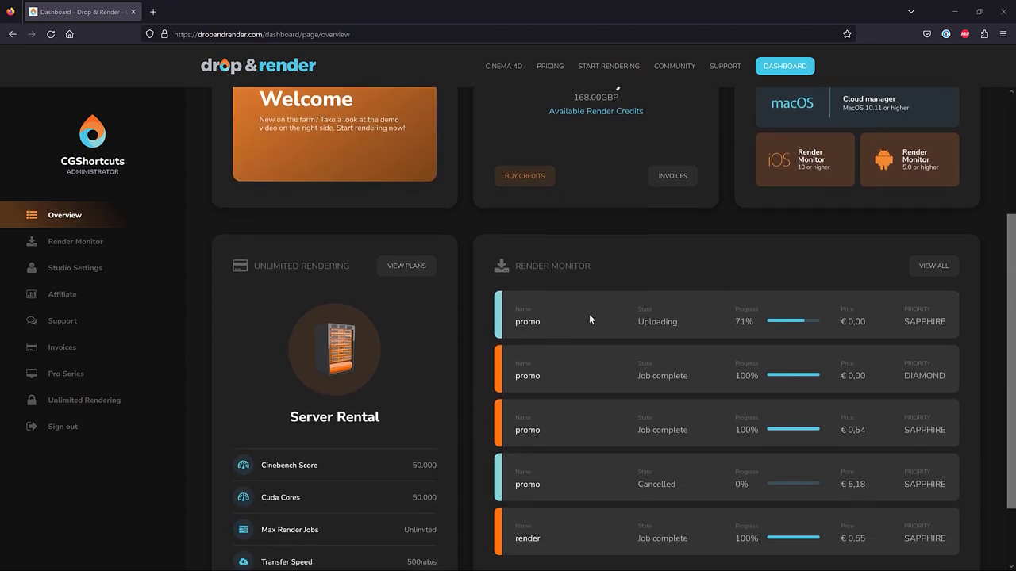
click(56, 242)
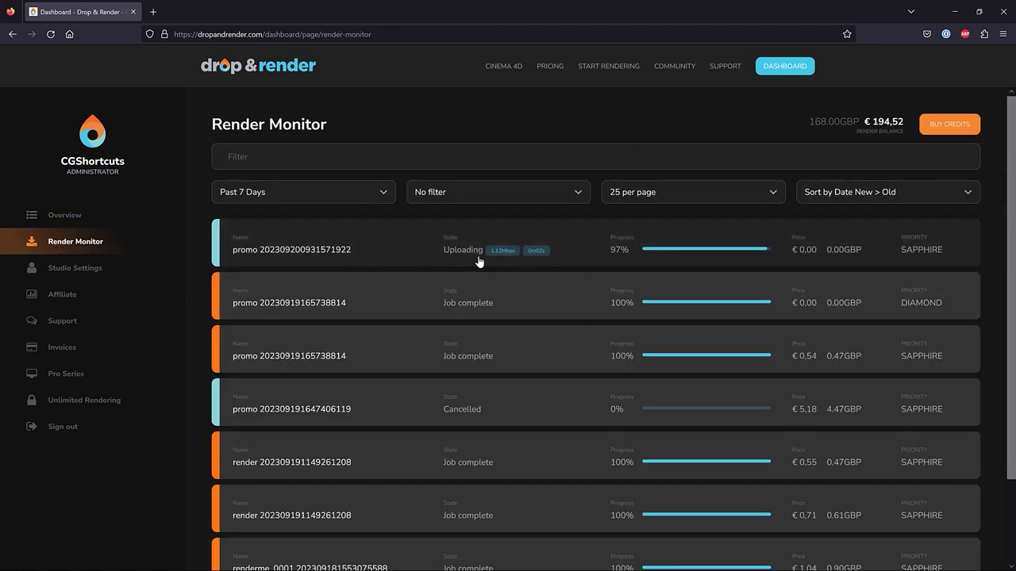
Open the newest promo job's details and play, then stop, its three-frame preview
click(587, 261)
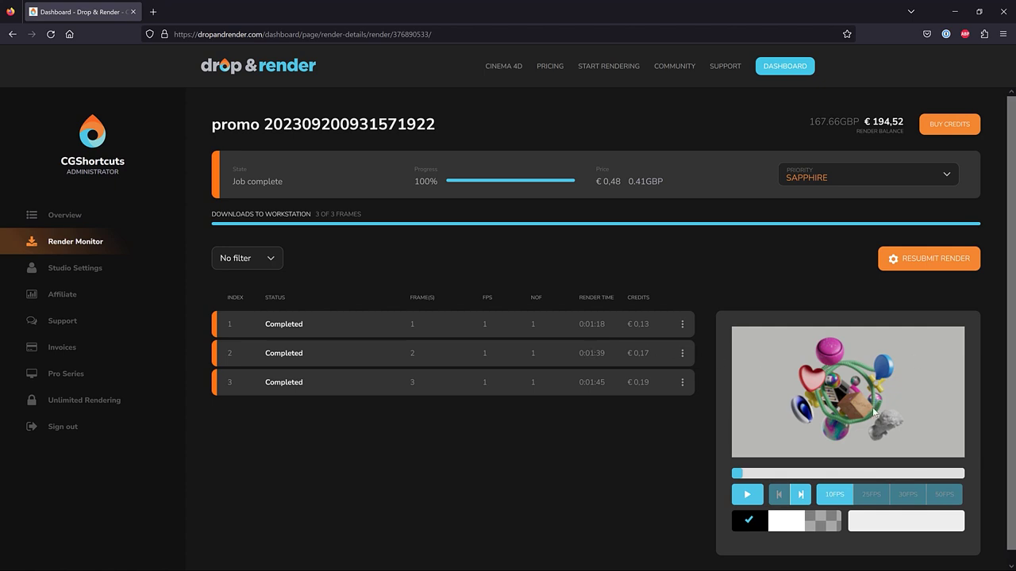
click(750, 498)
click(747, 495)
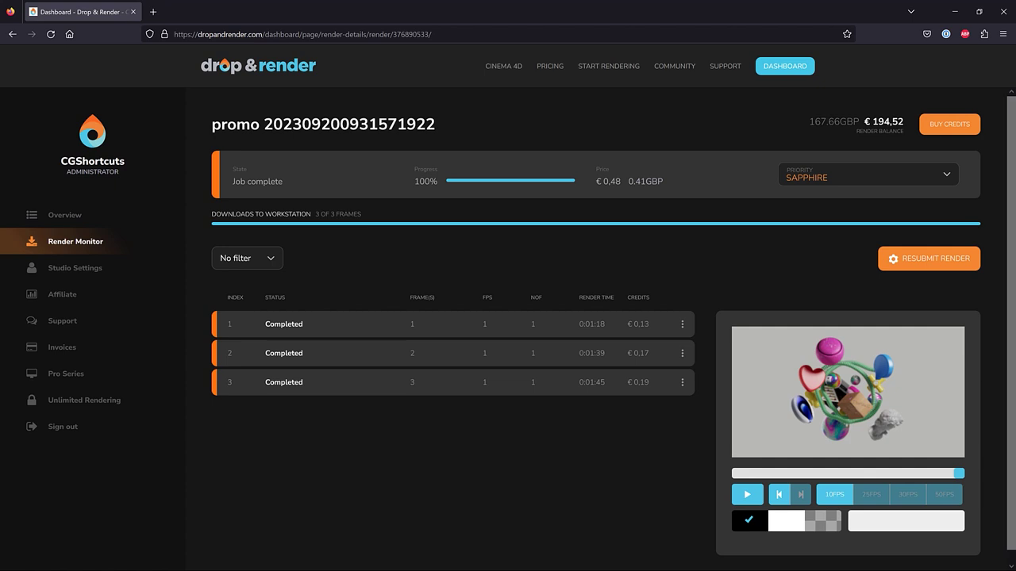
key(alt+Tab)
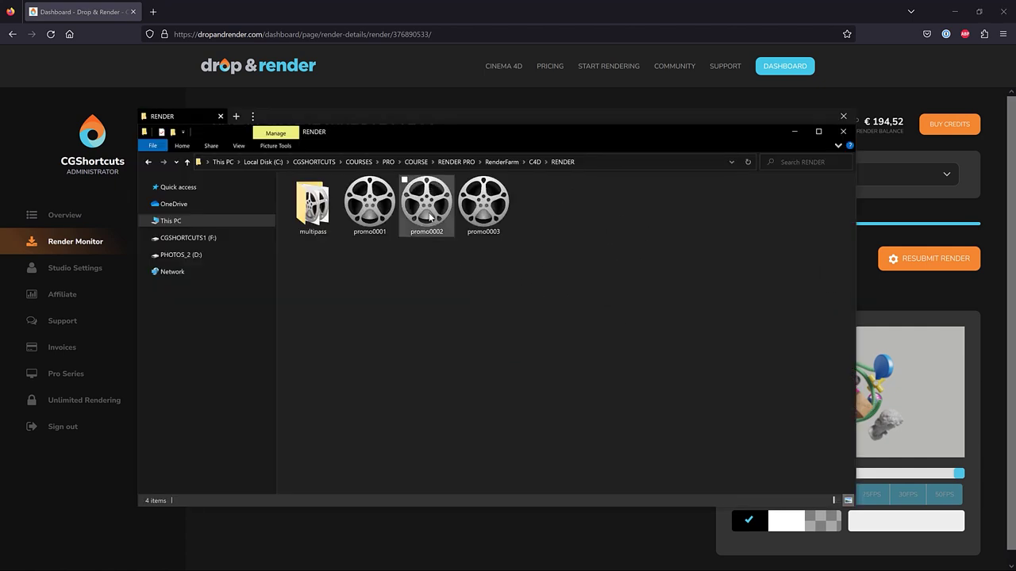
Open the multipass folder in the downloaded RENDER folder to list its 24 images
double_click(313, 214)
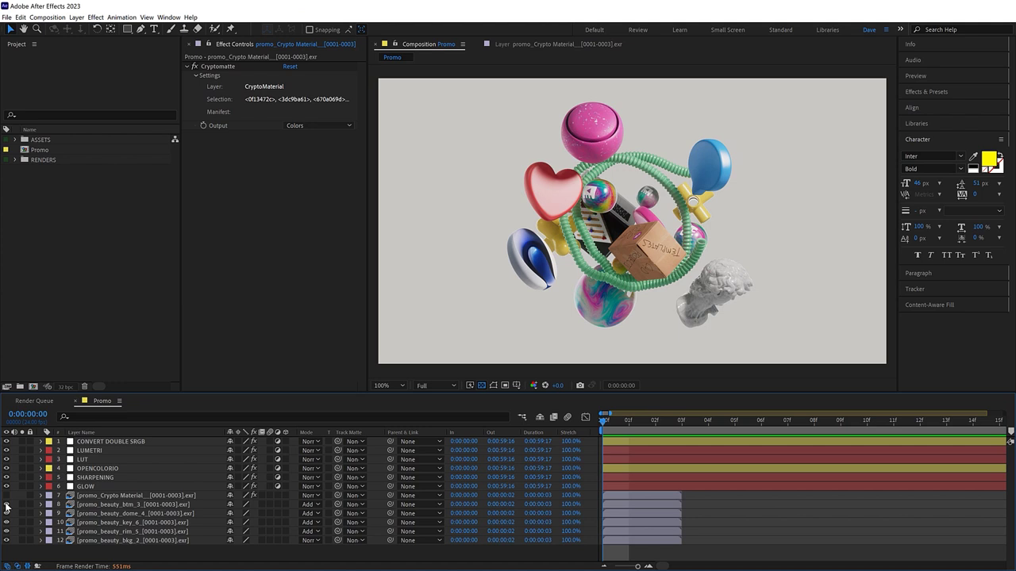
Show, then hide, the Cryptomatte layer 7 and move the Promo comp to frame 2
click(6, 496)
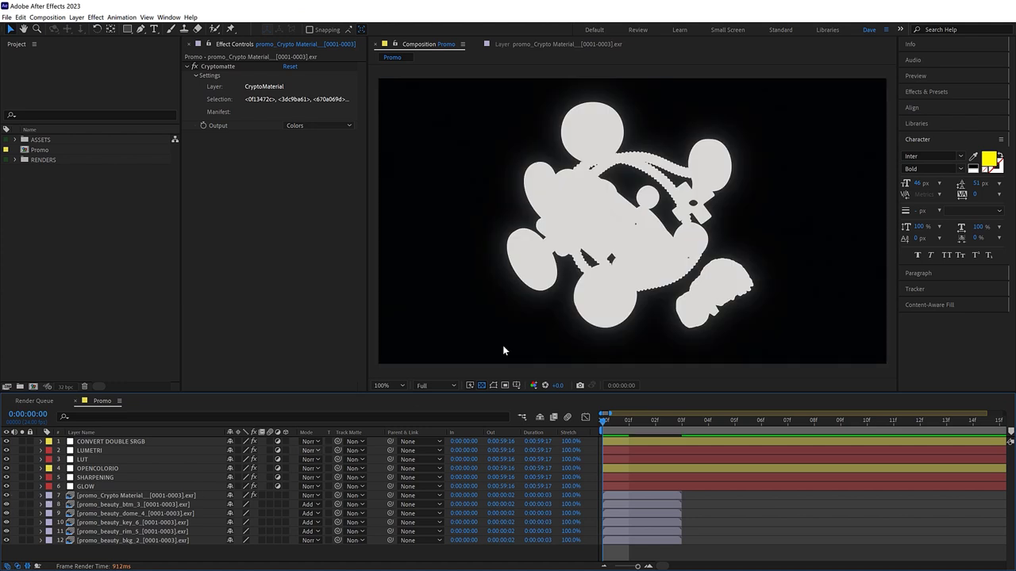
click(6, 496)
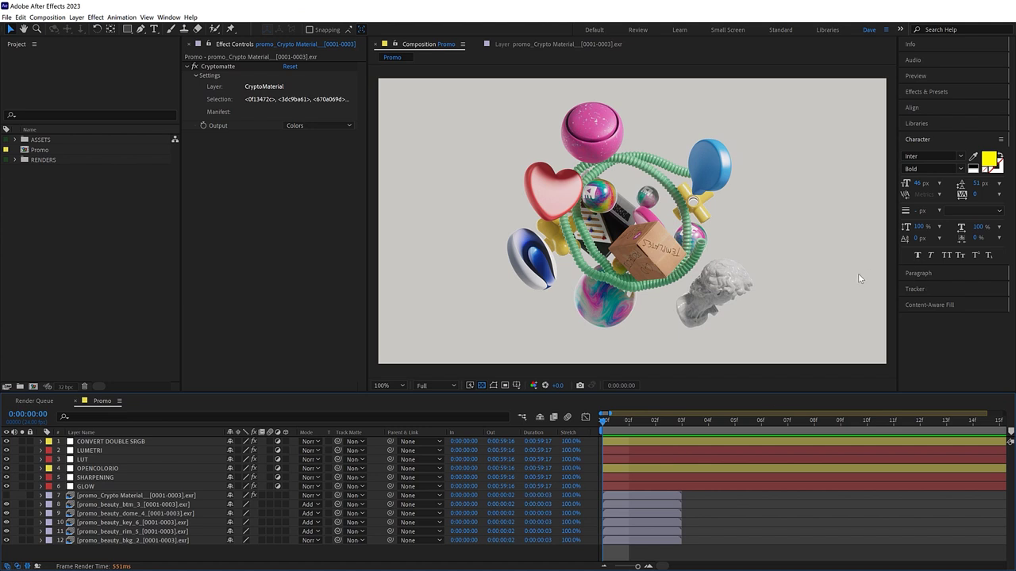
mouse_move(608, 418)
mouse_down()
mouse_move(666, 427)
mouse_move(591, 423)
mouse_move(631, 427)
mouse_move(608, 425)
mouse_up()
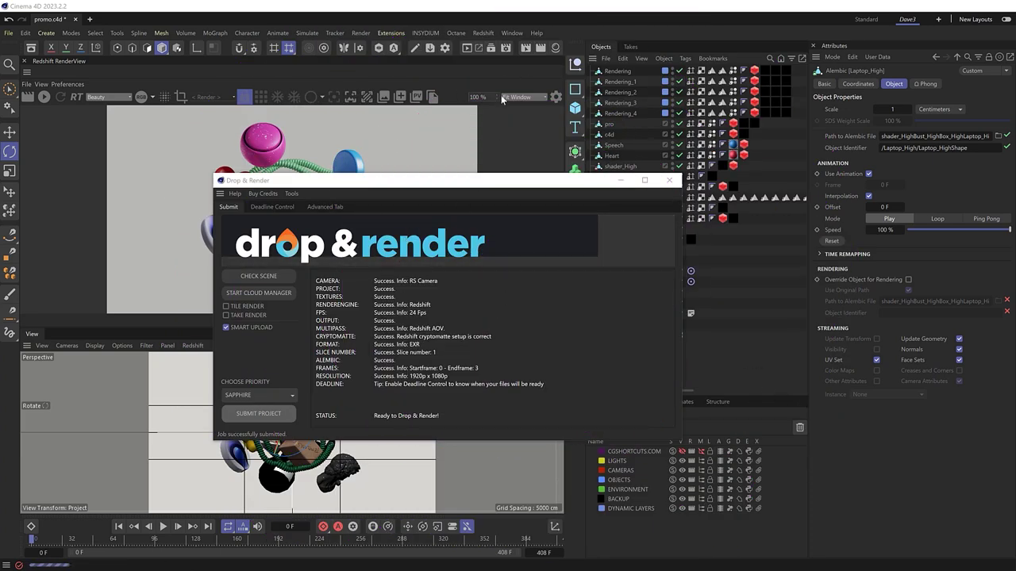
Set the Render Settings frame range to cover all frames, 4 F to 408 F
click(491, 47)
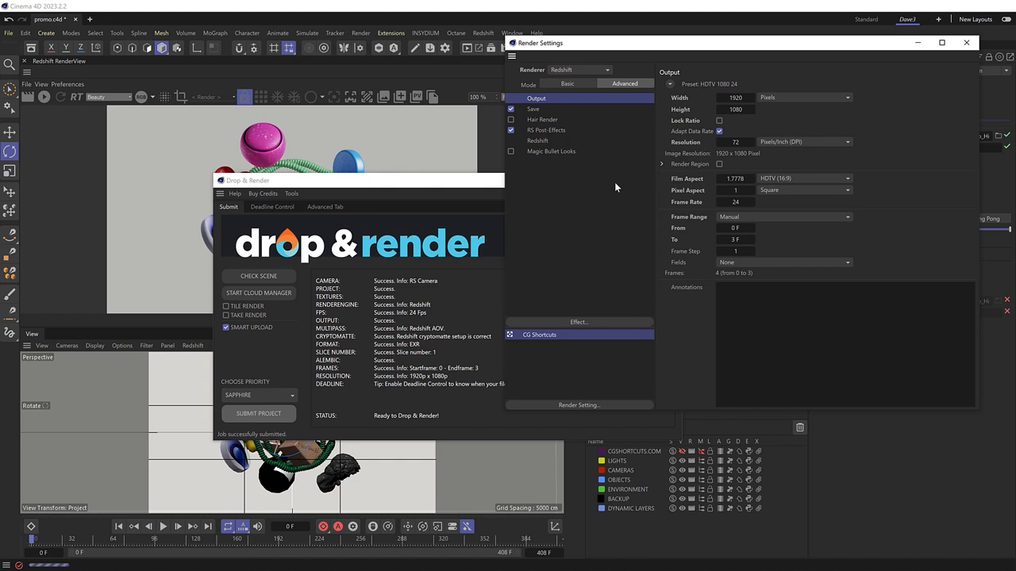
click(762, 216)
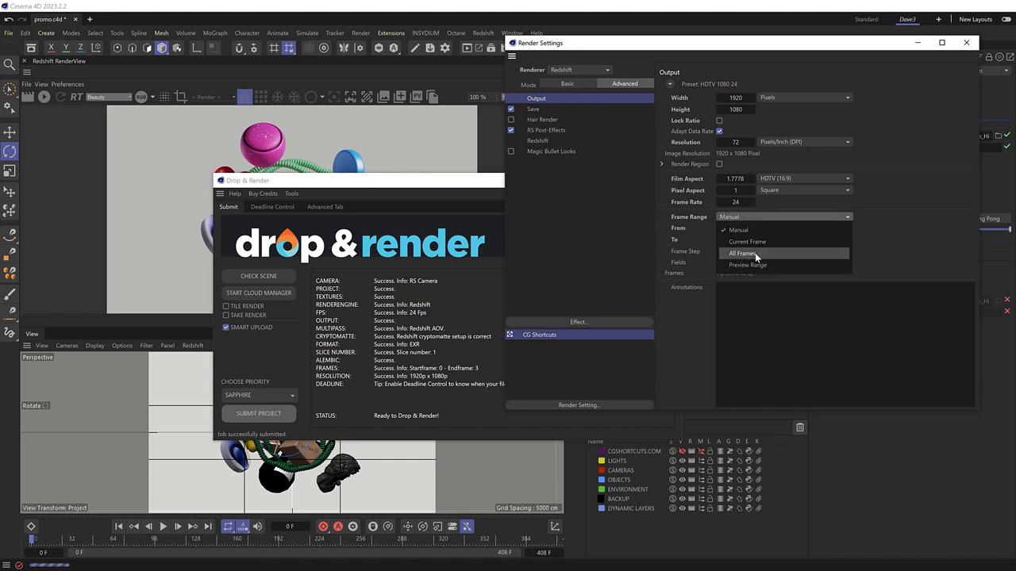
click(754, 254)
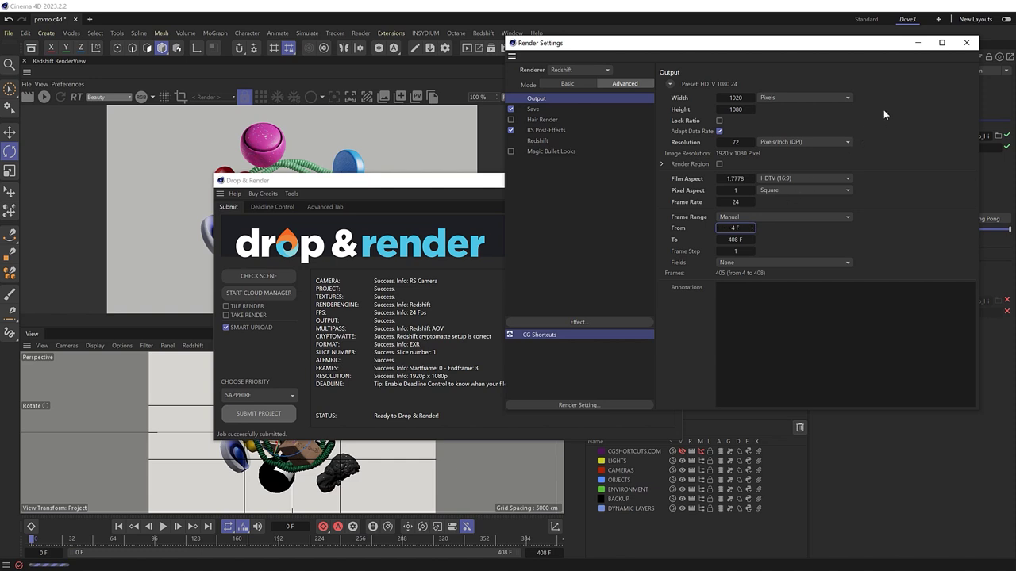
Close Render Settings and submit the 405-frame promo to Drop & Render, accepting the warnings
click(965, 43)
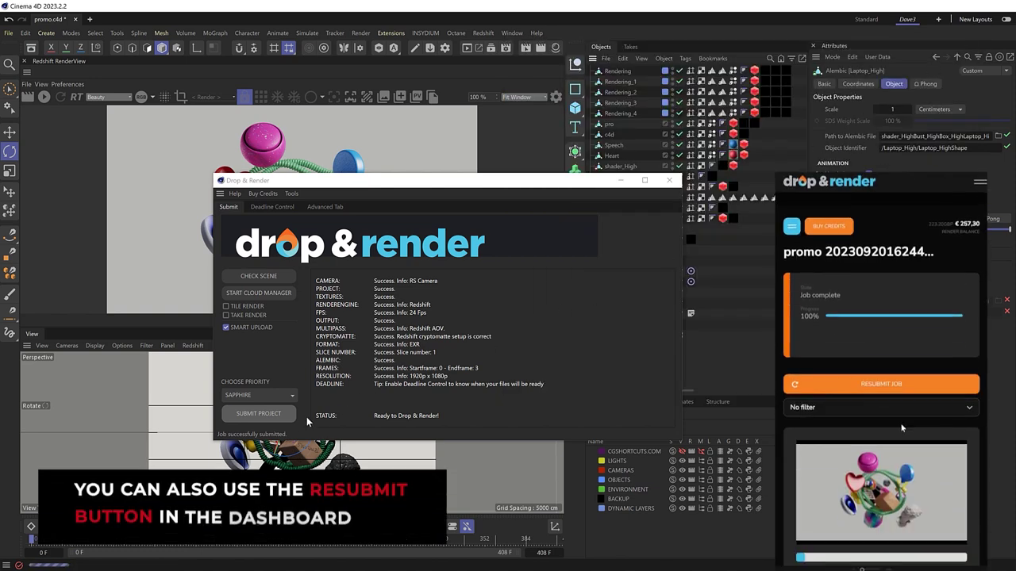
click(261, 413)
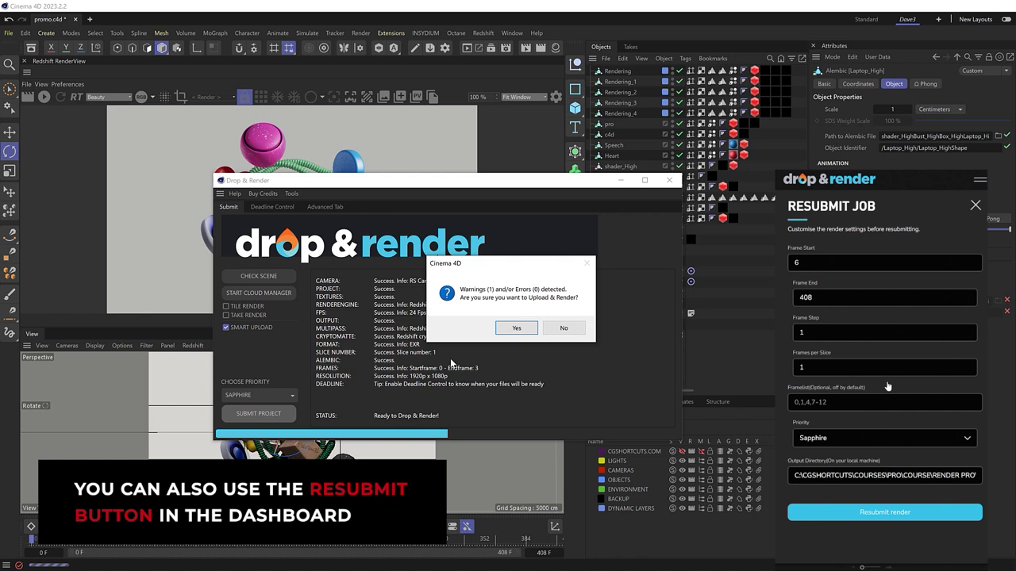
click(516, 328)
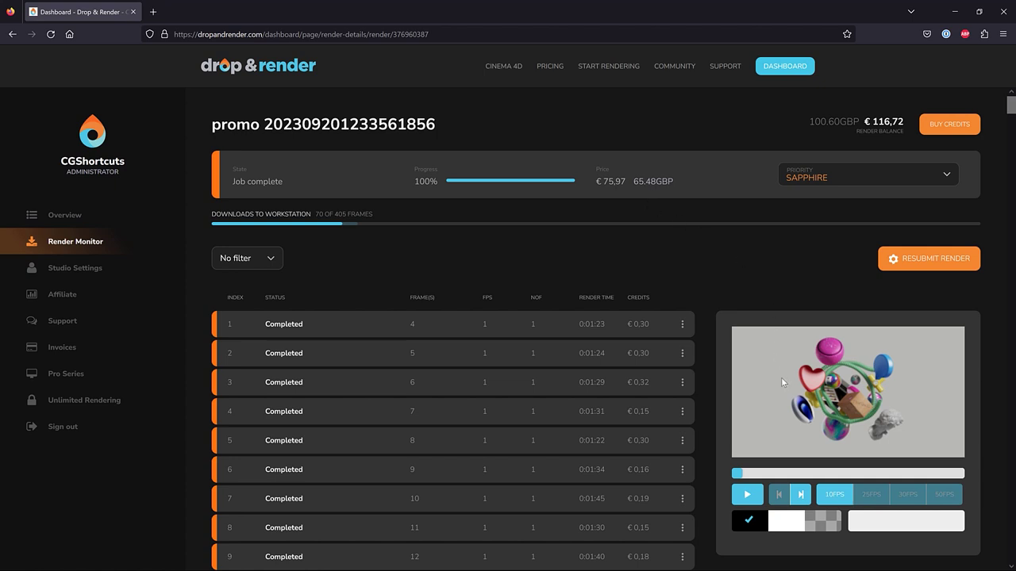
Pause the new job's preview player and scrub it to about 70%
click(743, 496)
drag(750, 474, 931, 478)
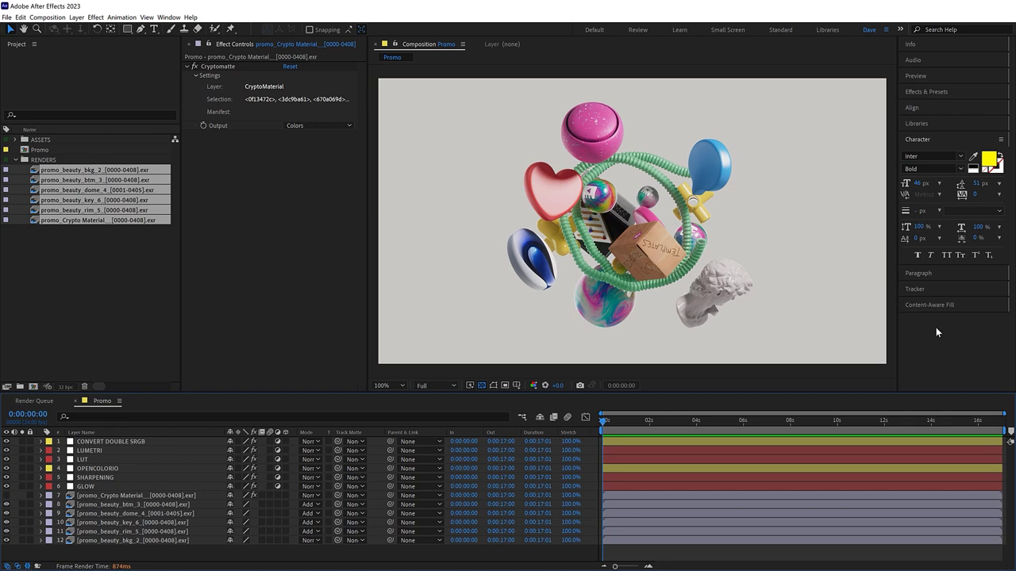
Play back the Promo comp built from the full 0000–0408 EXR sequences
key(space)
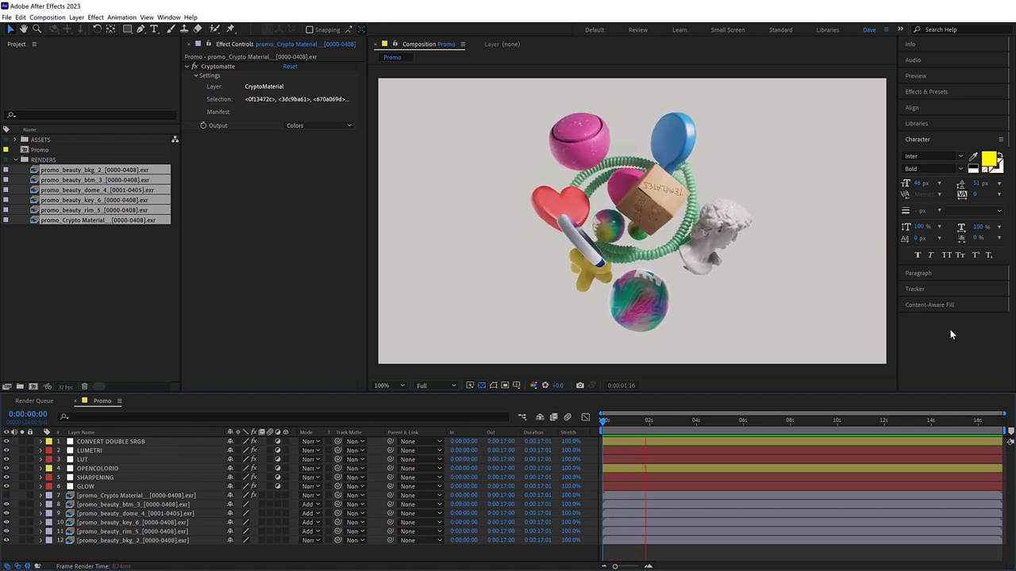